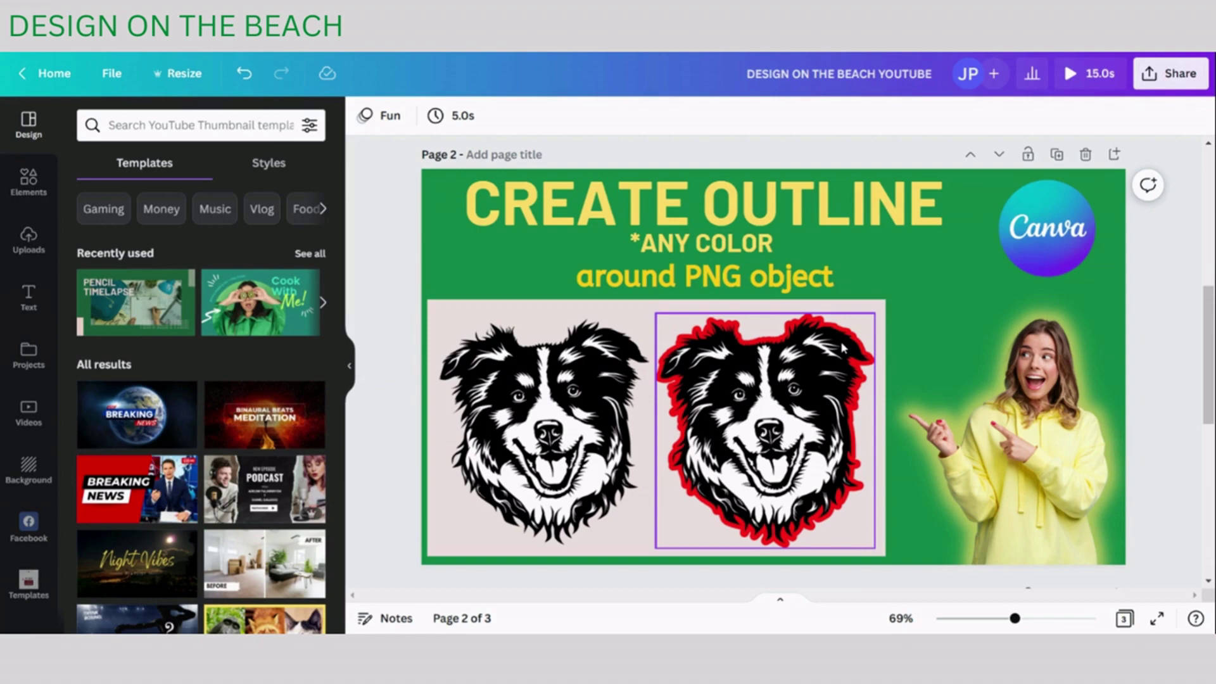
Step: Start a blank 'Create an outline' design and show the uploaded images library
{"action": "left_click", "coordinate": [610, 529]}
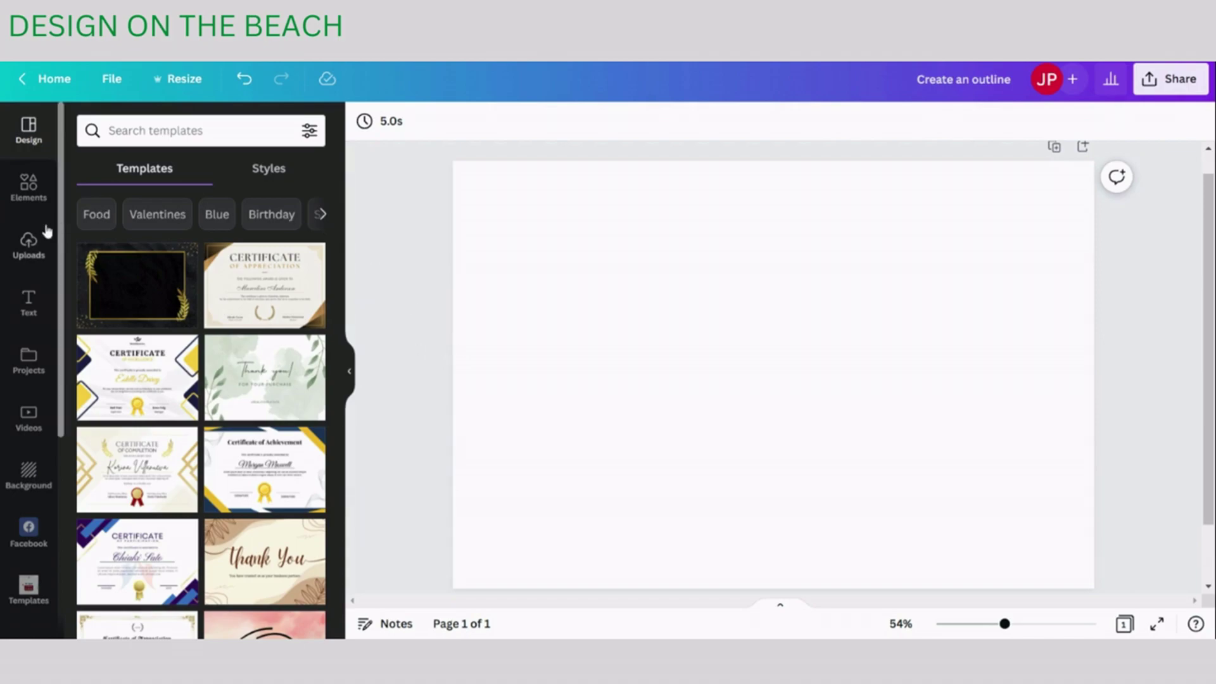
{"action": "left_click", "coordinate": [29, 244]}
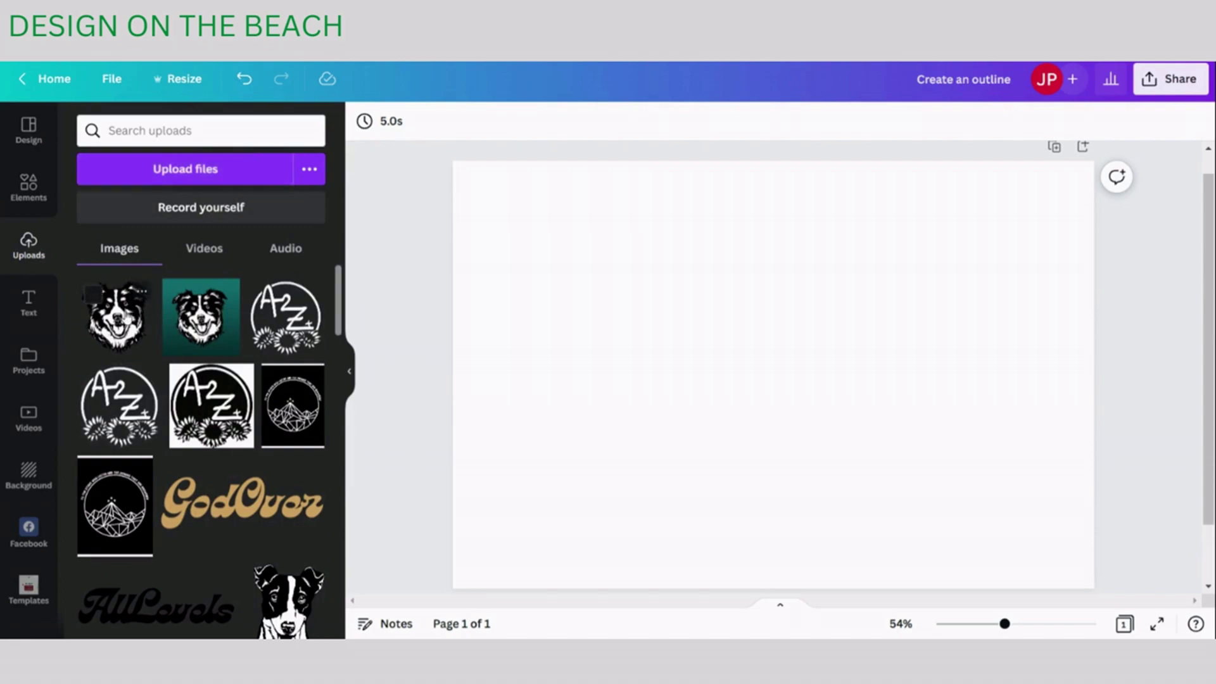
Step: Add the black-and-white dog head and the teal dog image side by side on the page
{"action": "left_click", "coordinate": [126, 316]}
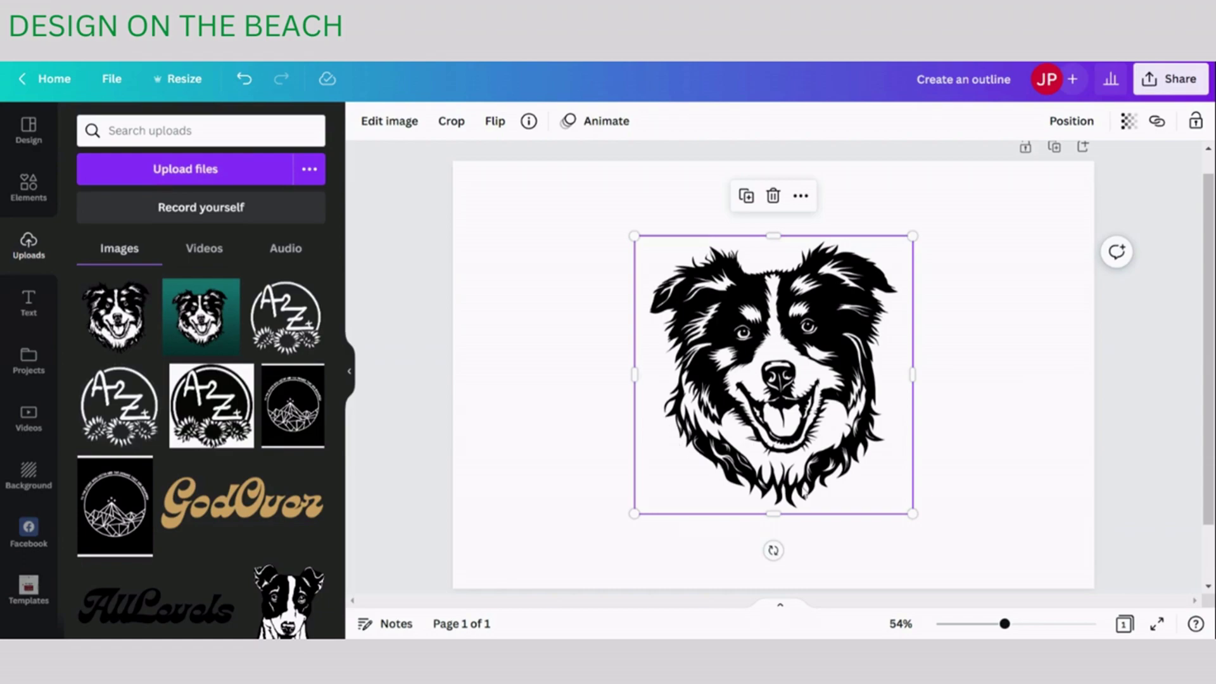
{"action": "left_click_drag", "start_coordinate": [809, 410], "coordinate": [659, 410]}
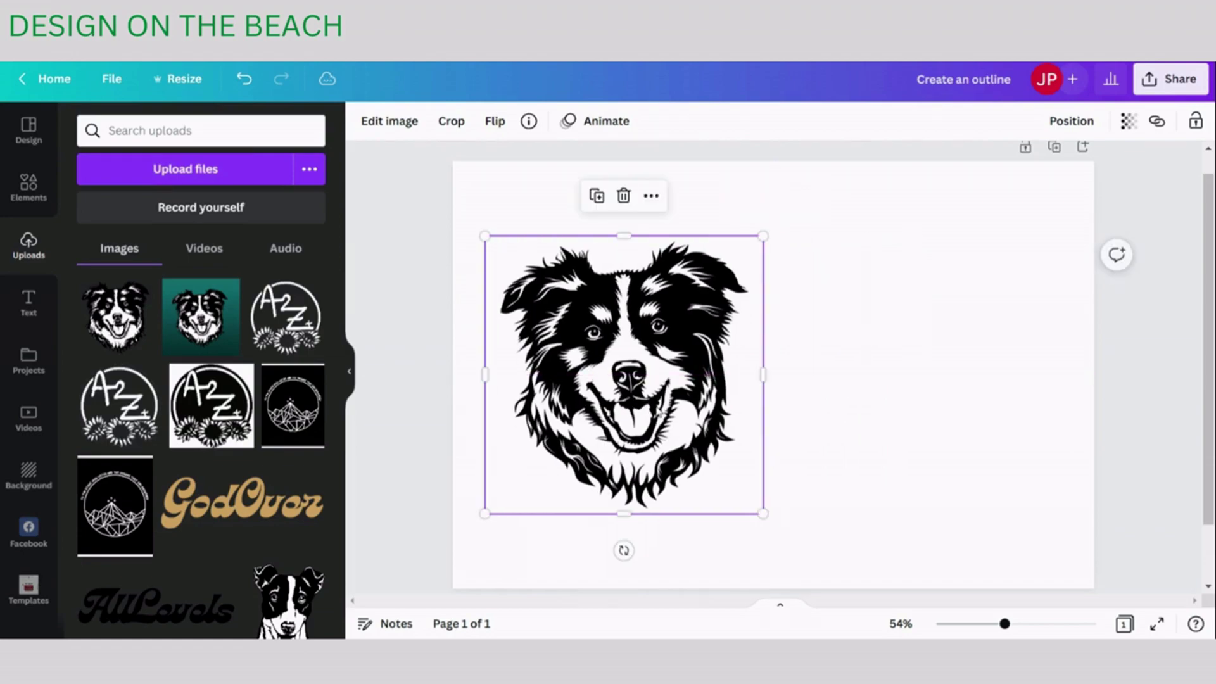
{"action": "left_click", "coordinate": [234, 301]}
{"action": "left_click_drag", "start_coordinate": [817, 353], "coordinate": [938, 354]}
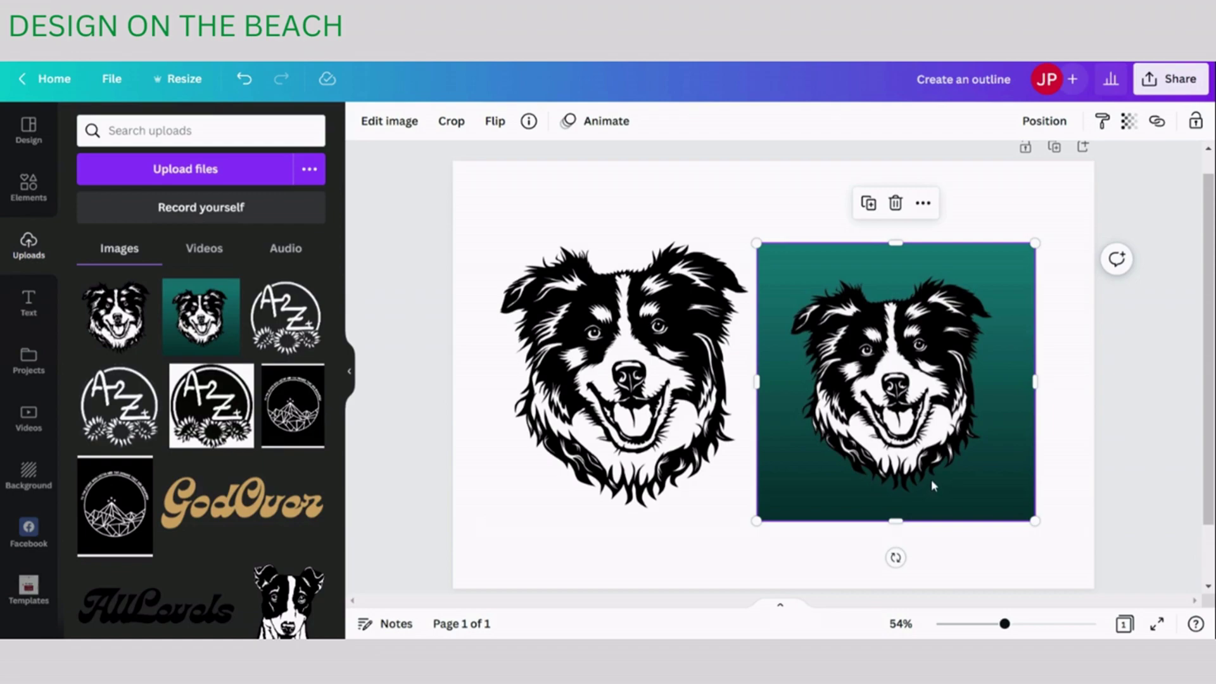
Step: Delete the teal dog and the extra copy, leaving the black-and-white dog centred
{"action": "key", "text": "Delete"}
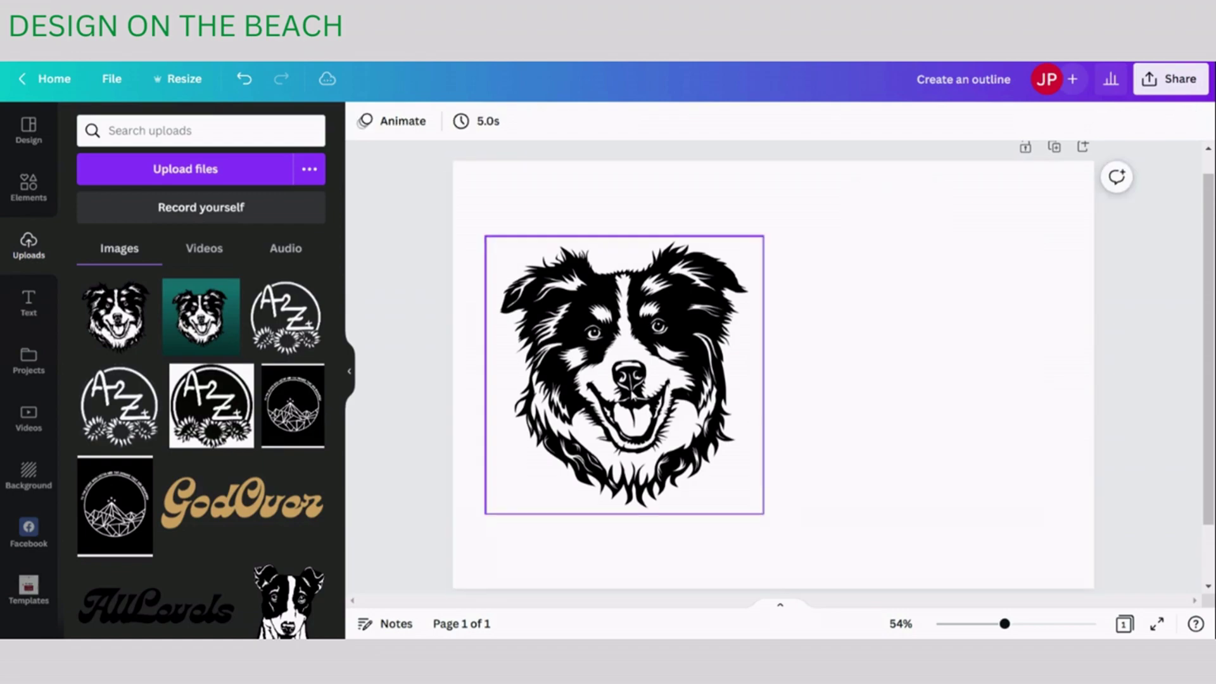
{"action": "left_click_drag", "start_coordinate": [634, 396], "coordinate": [791, 390]}
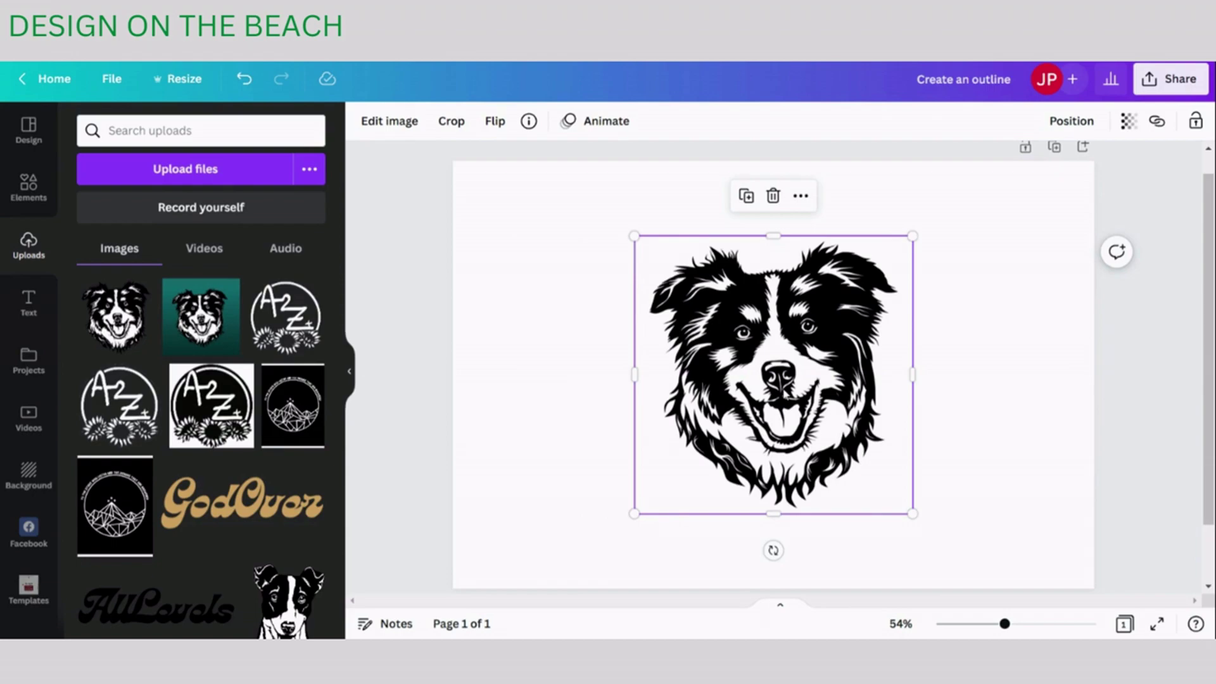
{"action": "left_click", "coordinate": [430, 433]}
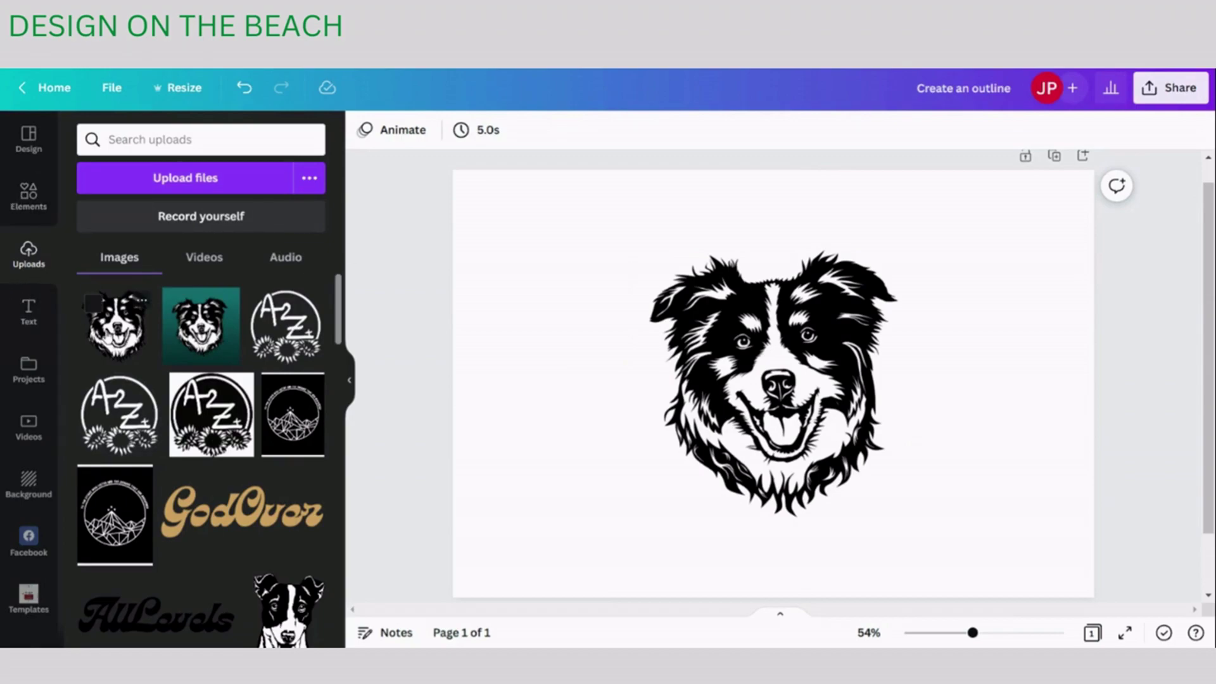
{"action": "left_click", "coordinate": [106, 332]}
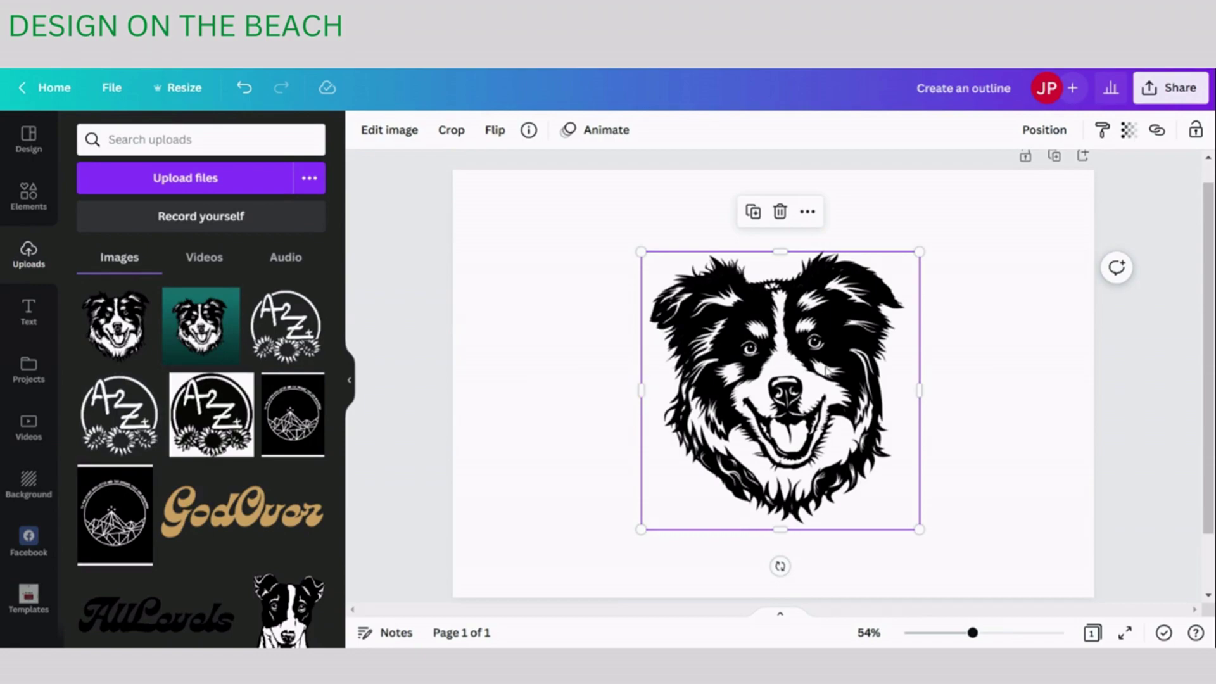
{"action": "left_click_drag", "start_coordinate": [826, 371], "coordinate": [636, 355]}
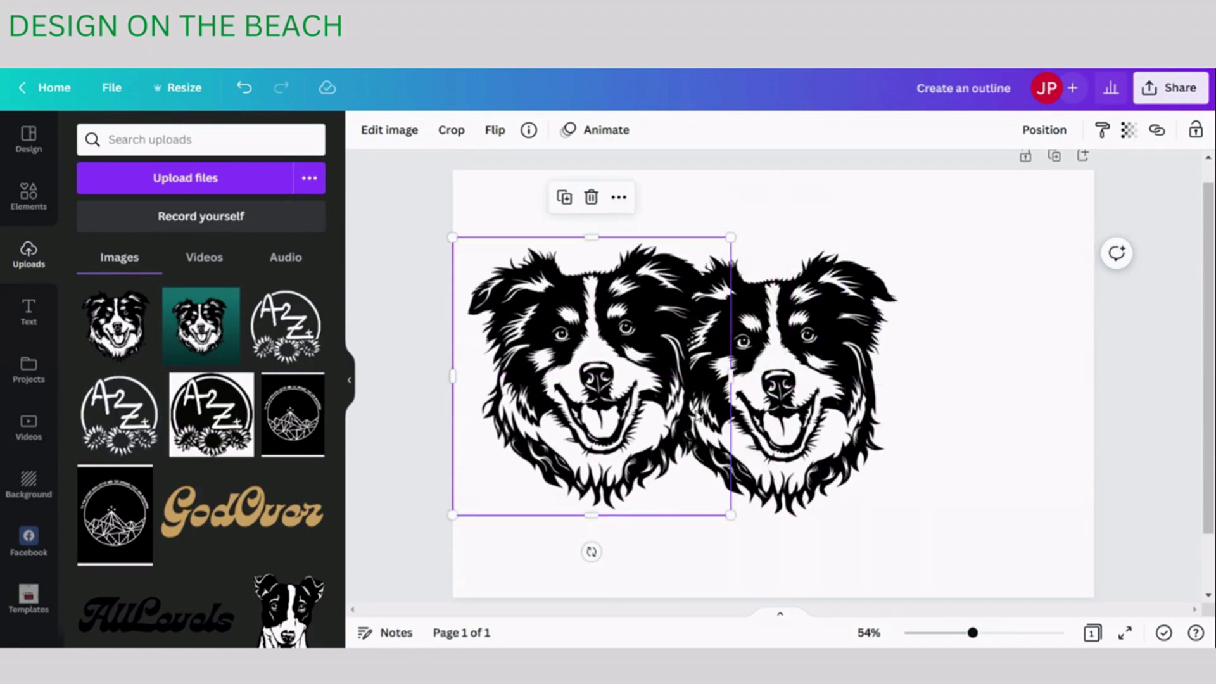
{"action": "key", "text": "Delete"}
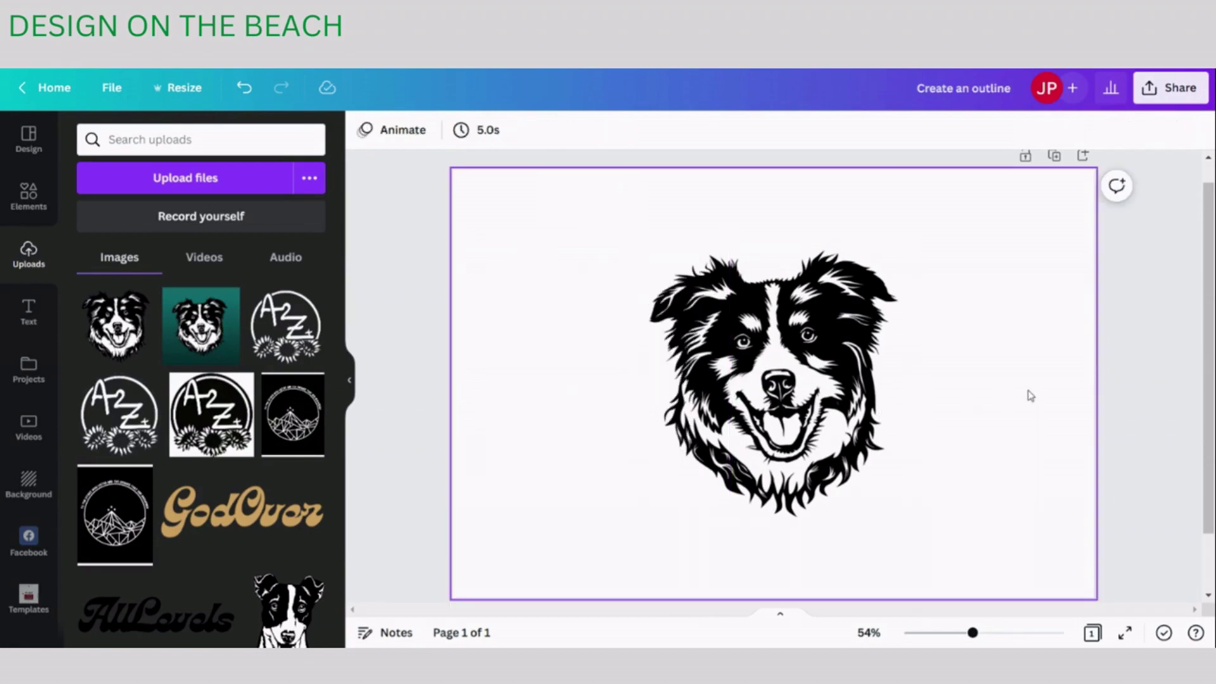
Step: Open Edit image for the dog head and search effects for 'shadows'
{"action": "left_click", "coordinate": [856, 342]}
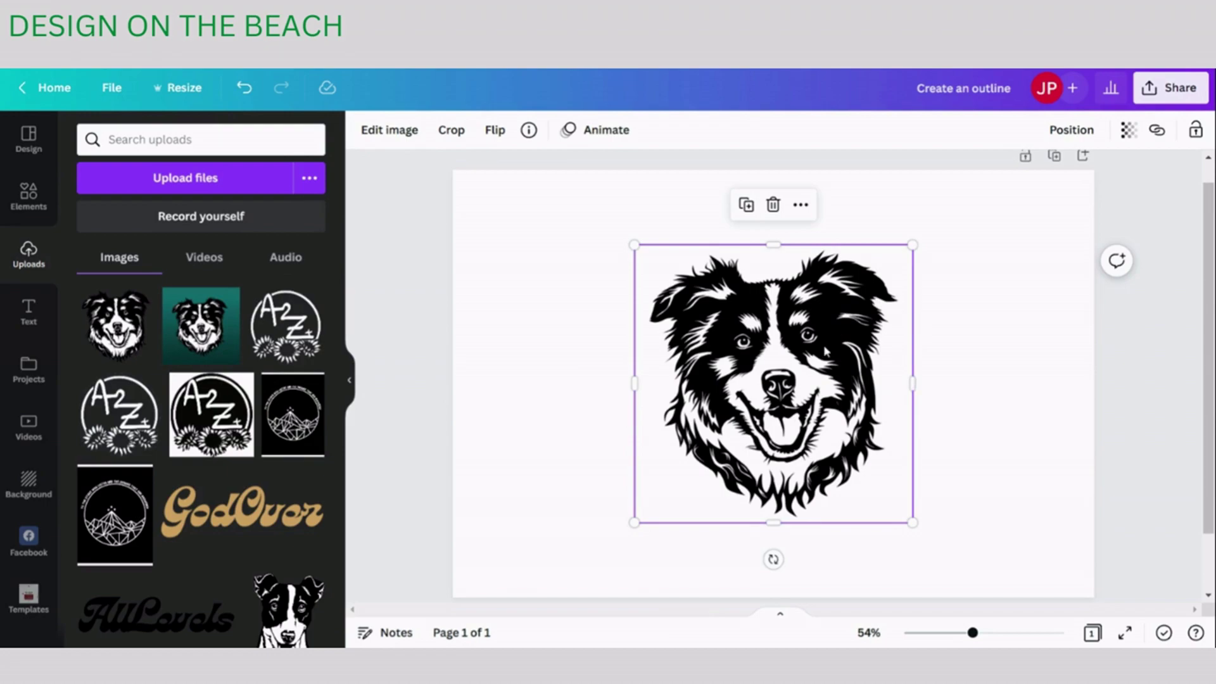
{"action": "left_click", "coordinate": [366, 134]}
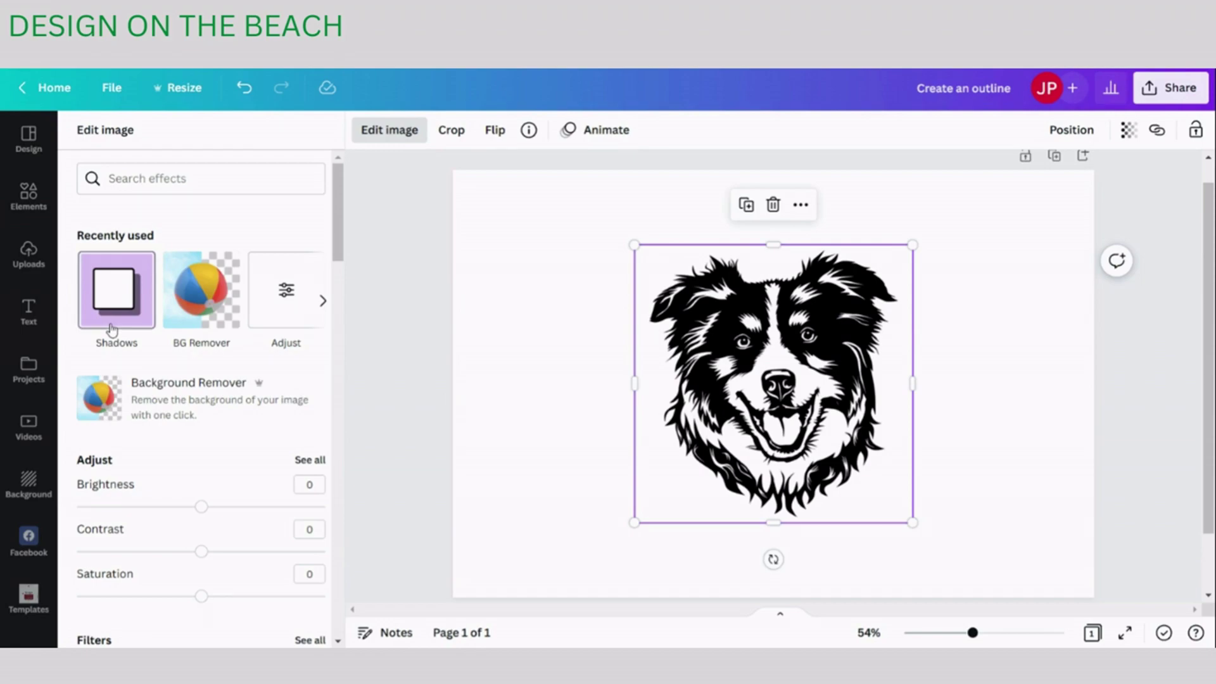
{"action": "left_click", "coordinate": [170, 187]}
{"action": "type", "text": "shad"}
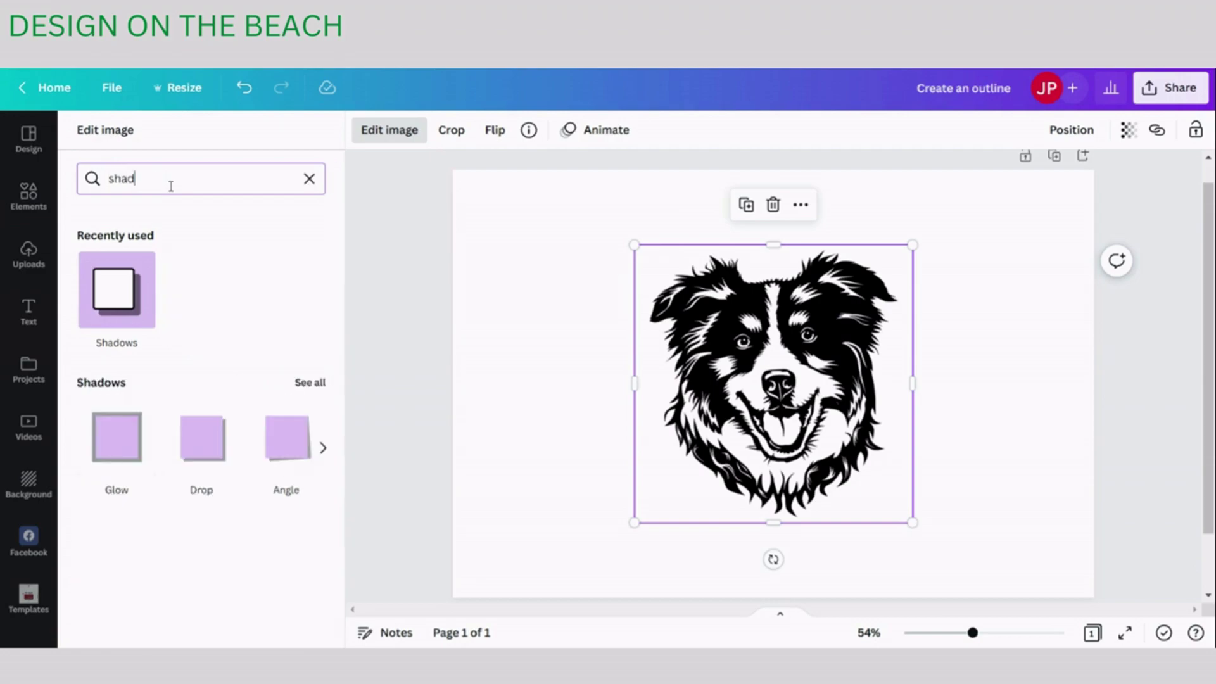
{"action": "type", "text": "ows"}
Step: Apply a Glow shadow to the dog head and show its Size, Transparency, Blur and Color settings
{"action": "left_click", "coordinate": [125, 277]}
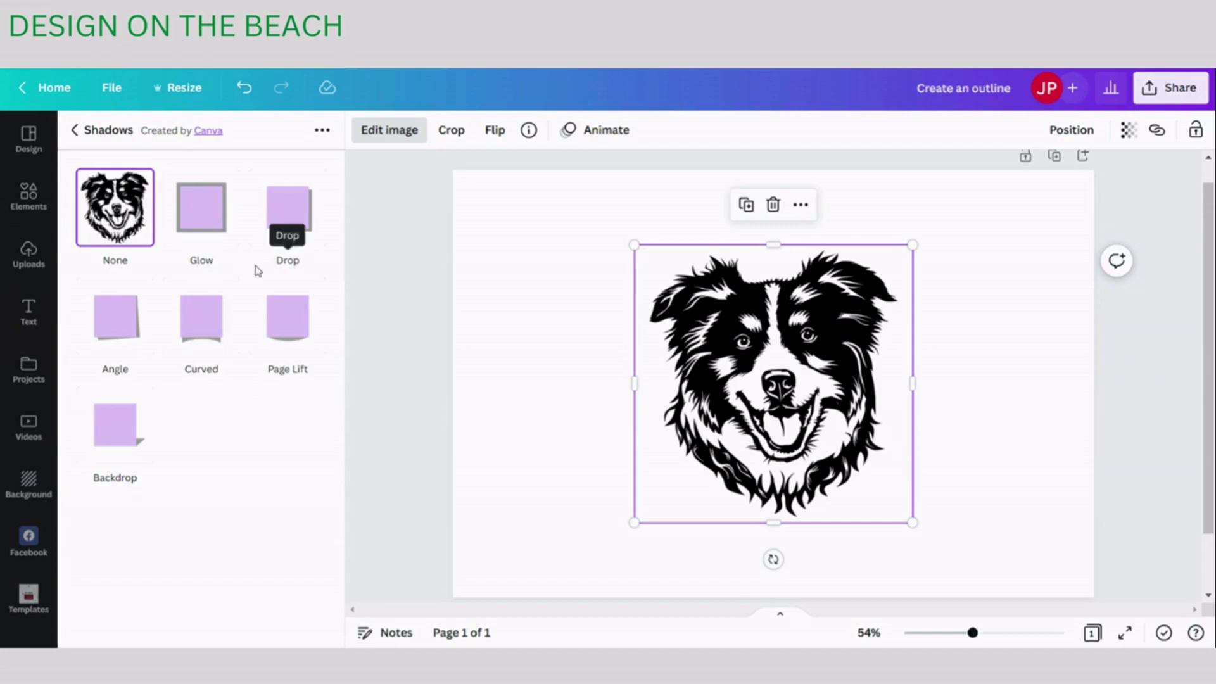
{"action": "left_click", "coordinate": [200, 214]}
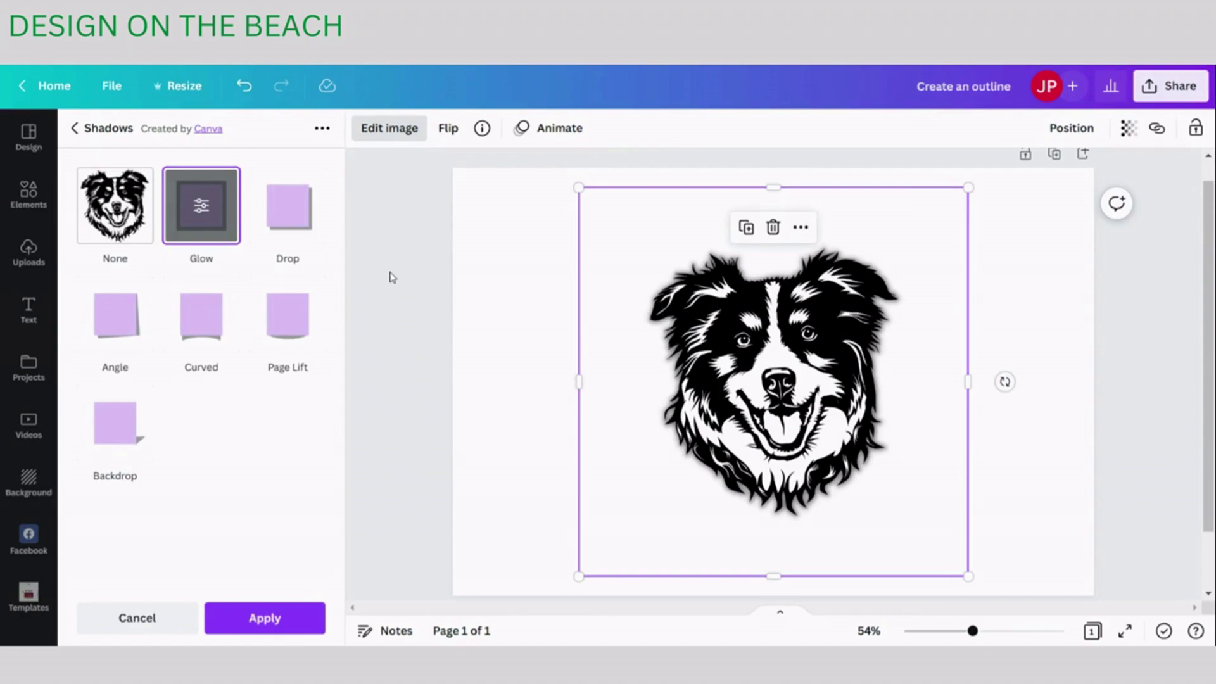
{"action": "left_click", "coordinate": [200, 213]}
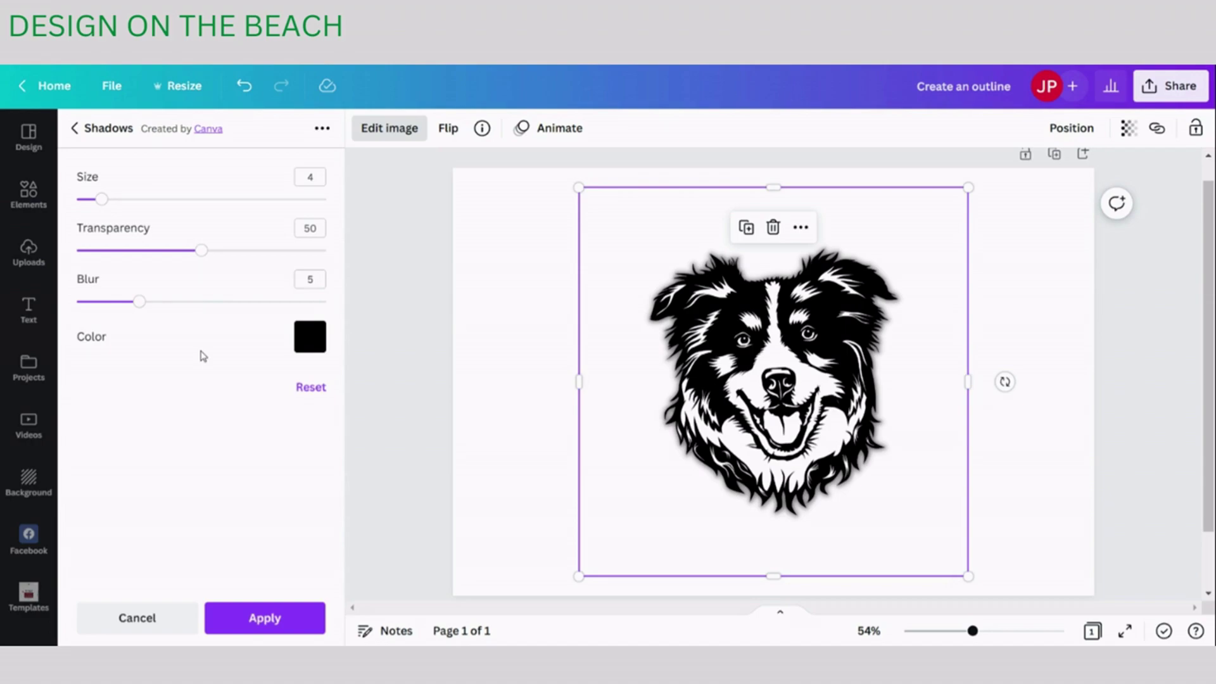
Step: Make the glow red from Default Colors and set Blur to 0
{"action": "left_click", "coordinate": [304, 344]}
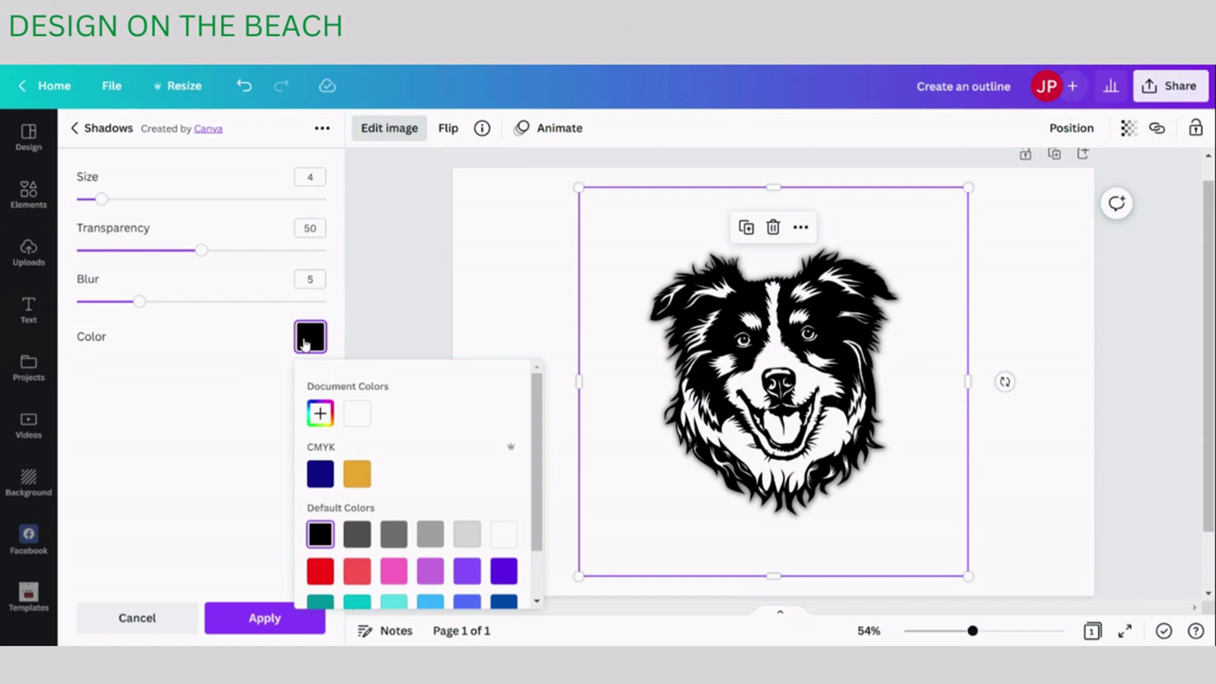
{"action": "left_click", "coordinate": [327, 572]}
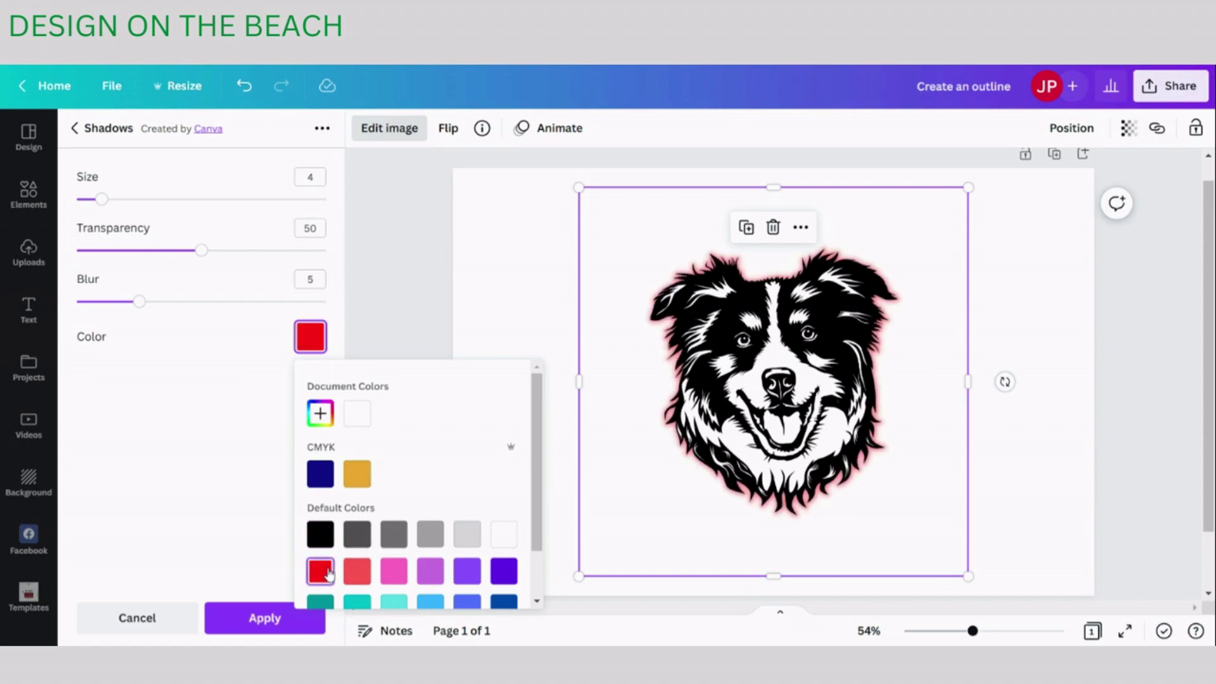
{"action": "left_click", "coordinate": [205, 461]}
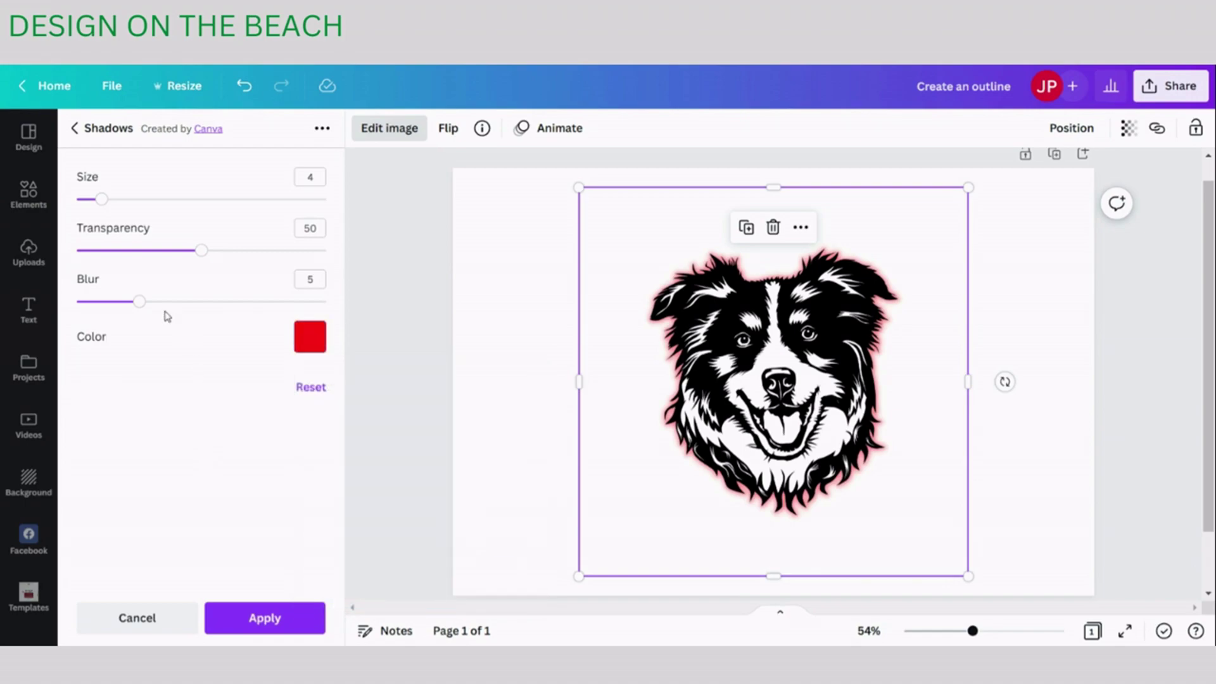
{"action": "left_click_drag", "start_coordinate": [141, 304], "coordinate": [76, 301]}
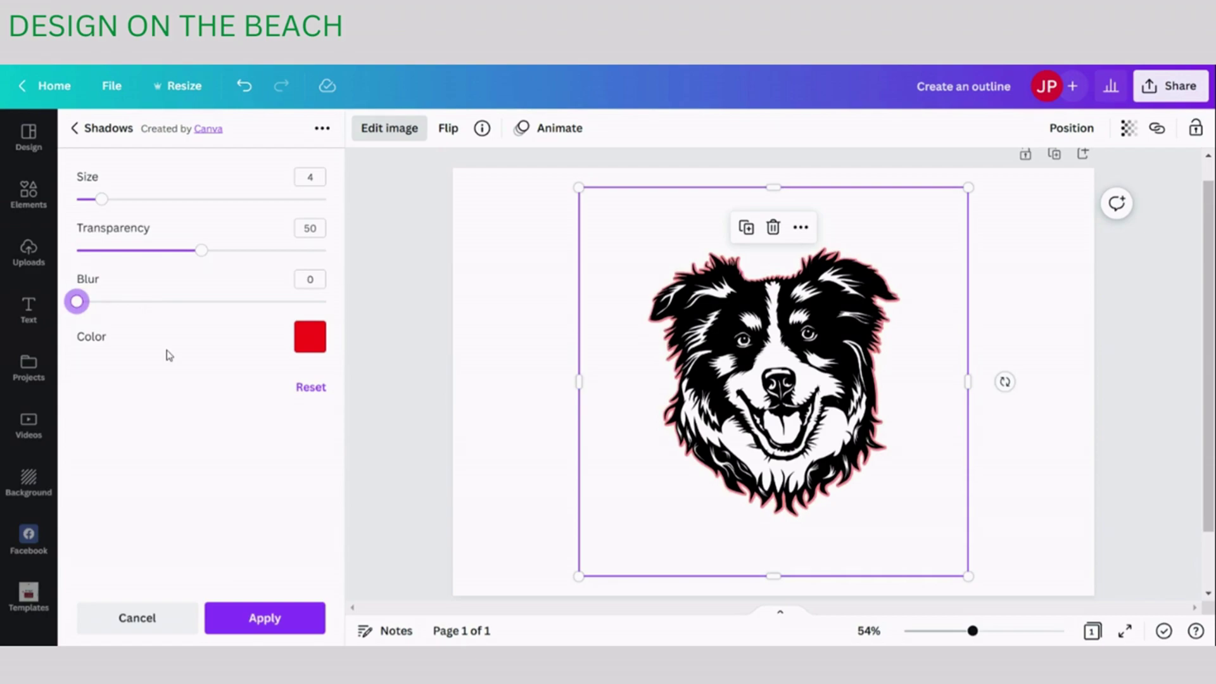
Step: Set the red glow's Transparency to 100 and Size to 10
{"action": "left_click_drag", "start_coordinate": [201, 250], "coordinate": [348, 247]}
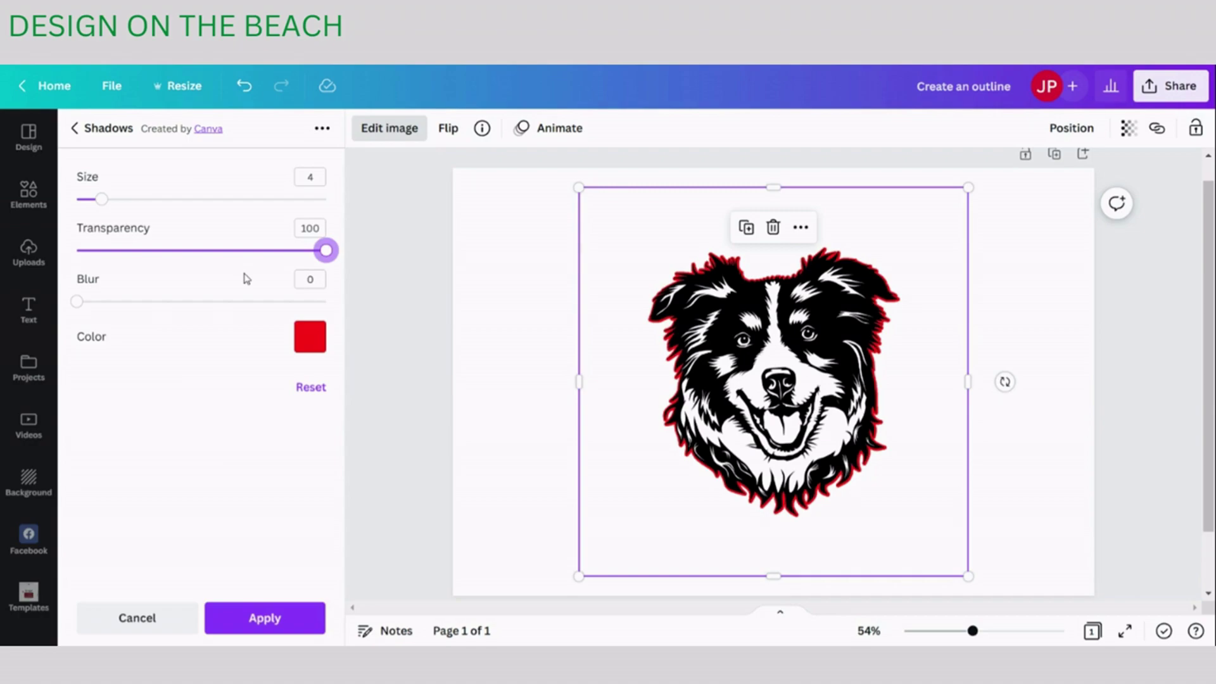
{"action": "left_click", "coordinate": [102, 200]}
{"action": "left_click_drag", "start_coordinate": [104, 203], "coordinate": [139, 201]}
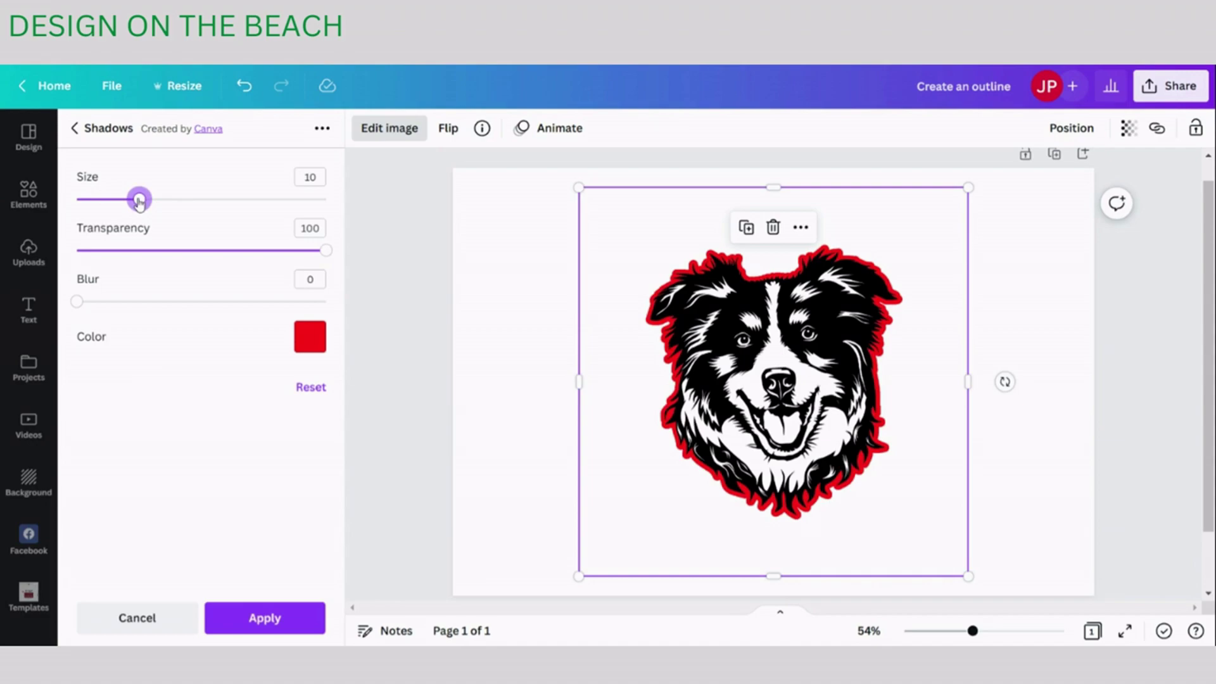
{"action": "mouse_move", "coordinate": [139, 201]}
{"action": "left_mouse_down"}
{"action": "mouse_move", "coordinate": [337, 209]}
{"action": "mouse_move", "coordinate": [142, 212]}
{"action": "left_mouse_up"}
Step: Apply the red outline shadow settings to the dog head
{"action": "left_click", "coordinate": [283, 616]}
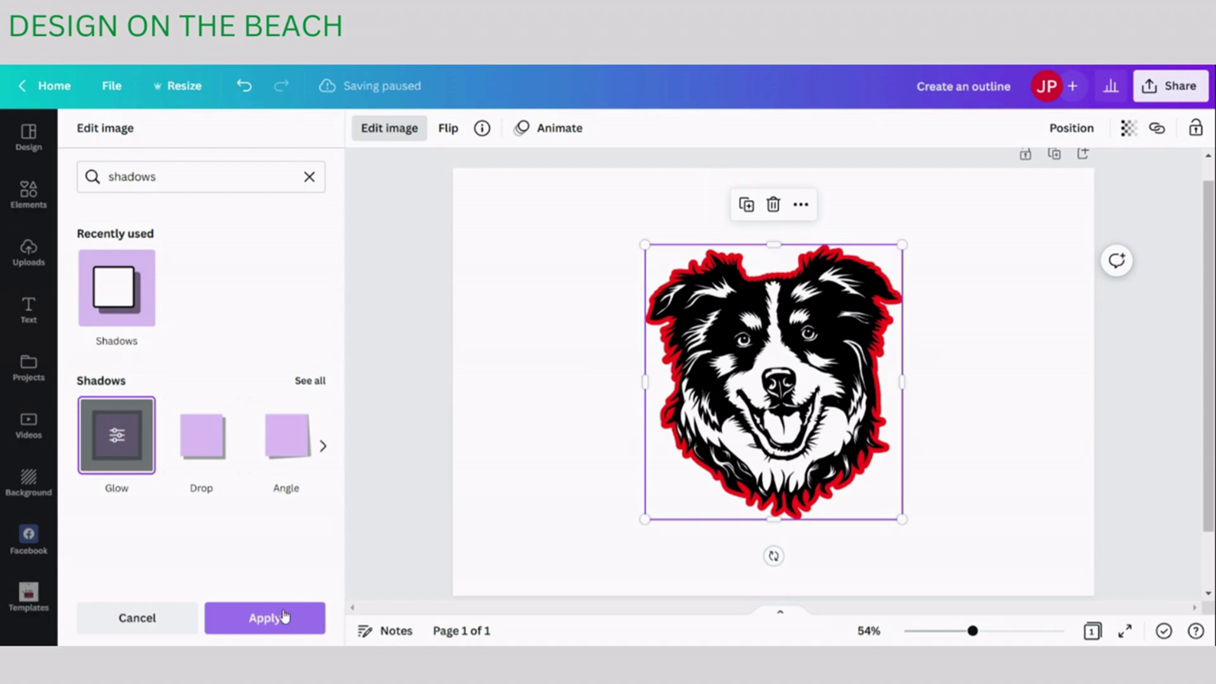
{"action": "left_click", "coordinate": [284, 616]}
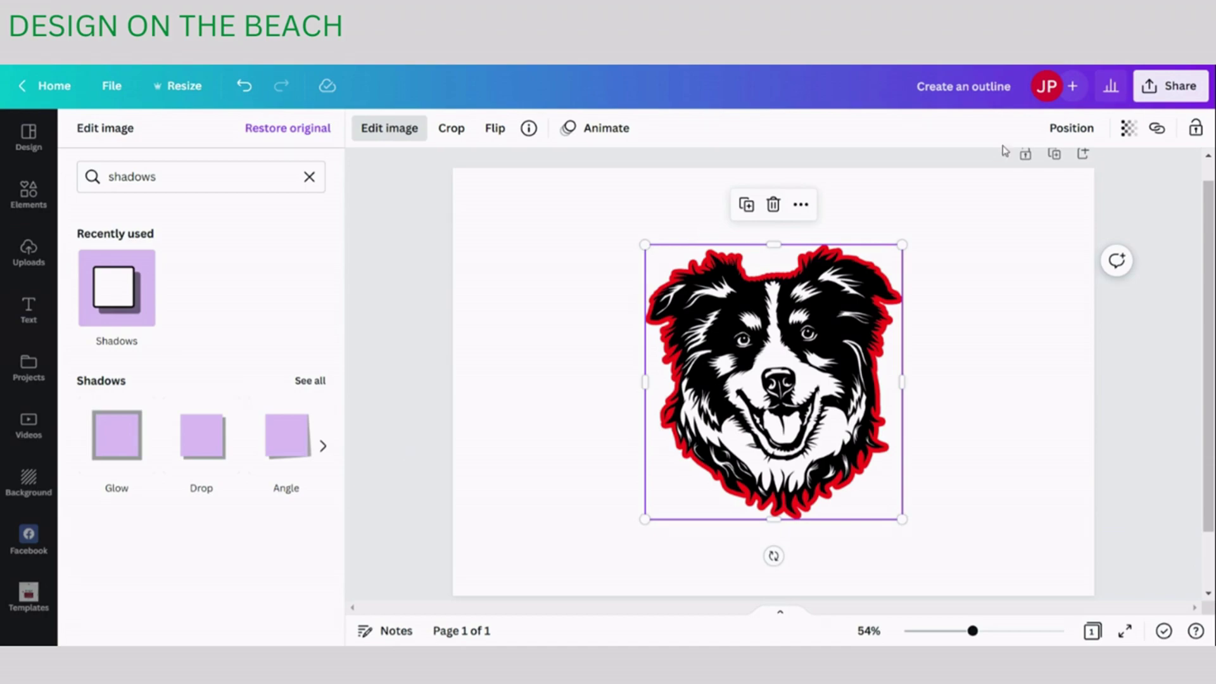
Step: Download the design as a PNG with Transparent background enabled
{"action": "left_click", "coordinate": [1179, 88]}
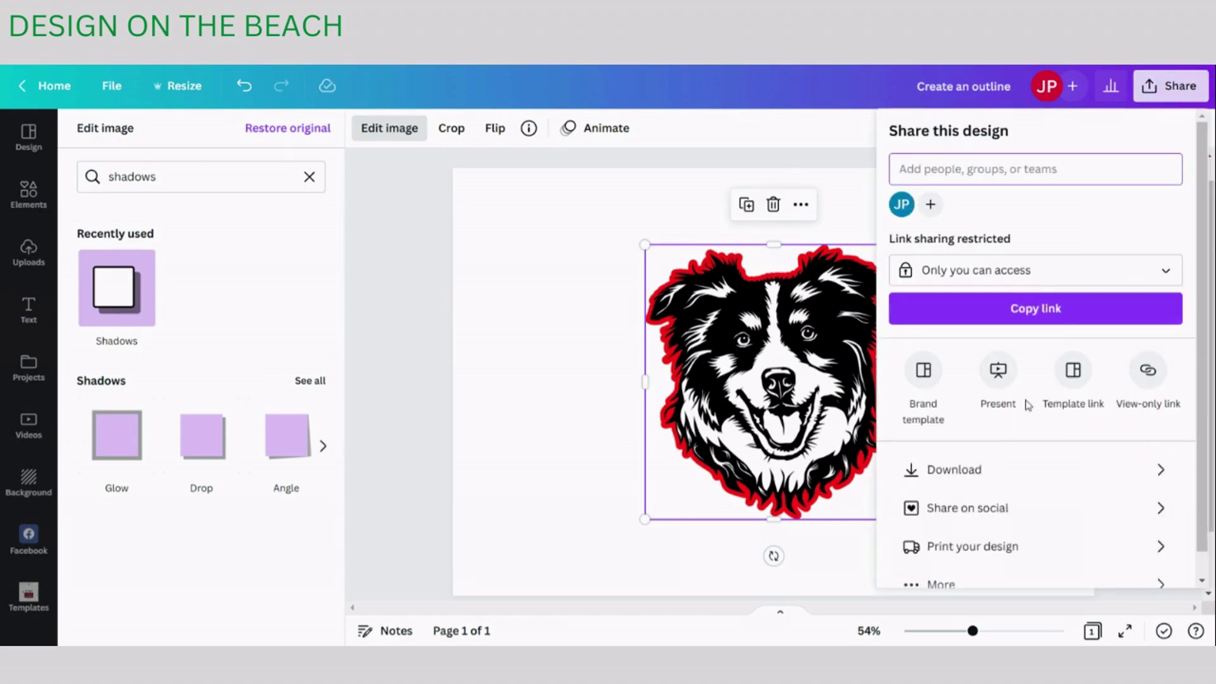
{"action": "left_click", "coordinate": [1012, 481]}
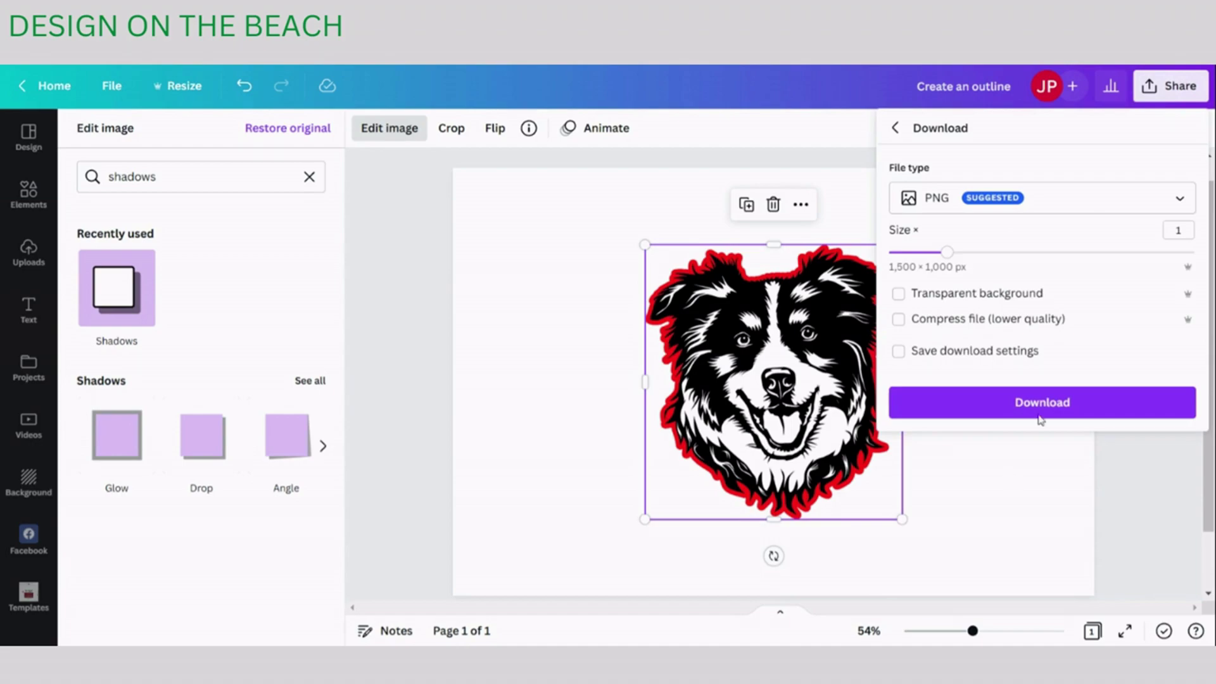
{"action": "left_click", "coordinate": [1100, 206]}
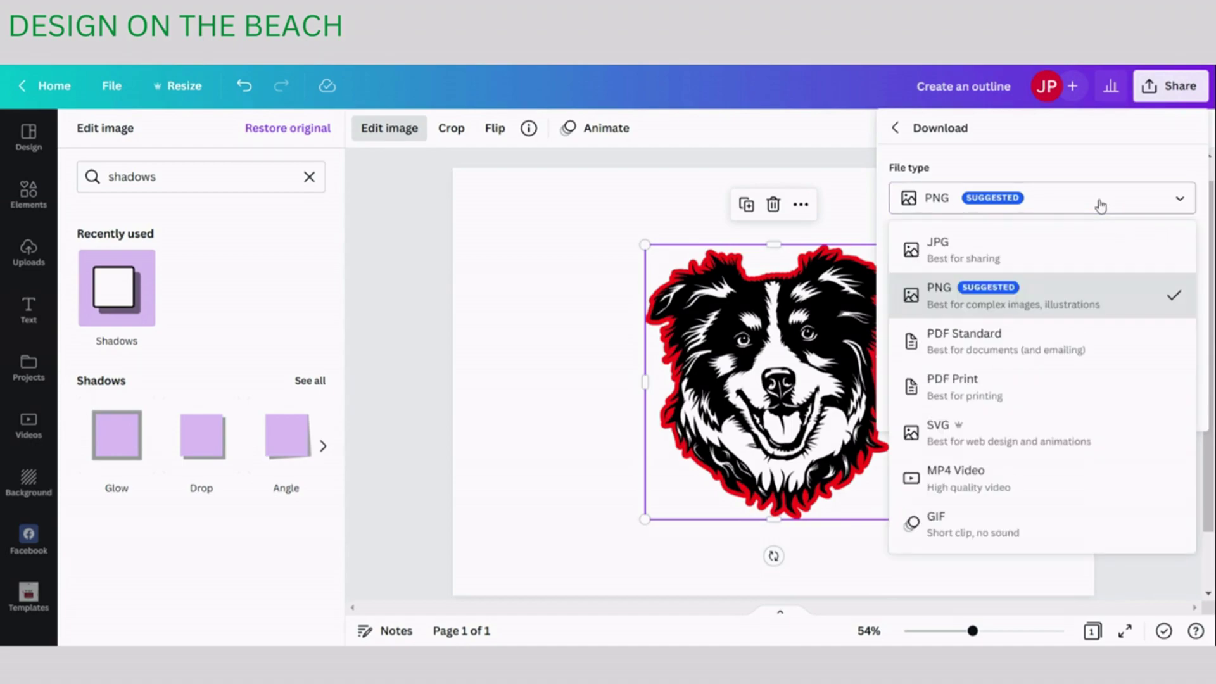
{"action": "left_click", "coordinate": [1101, 206]}
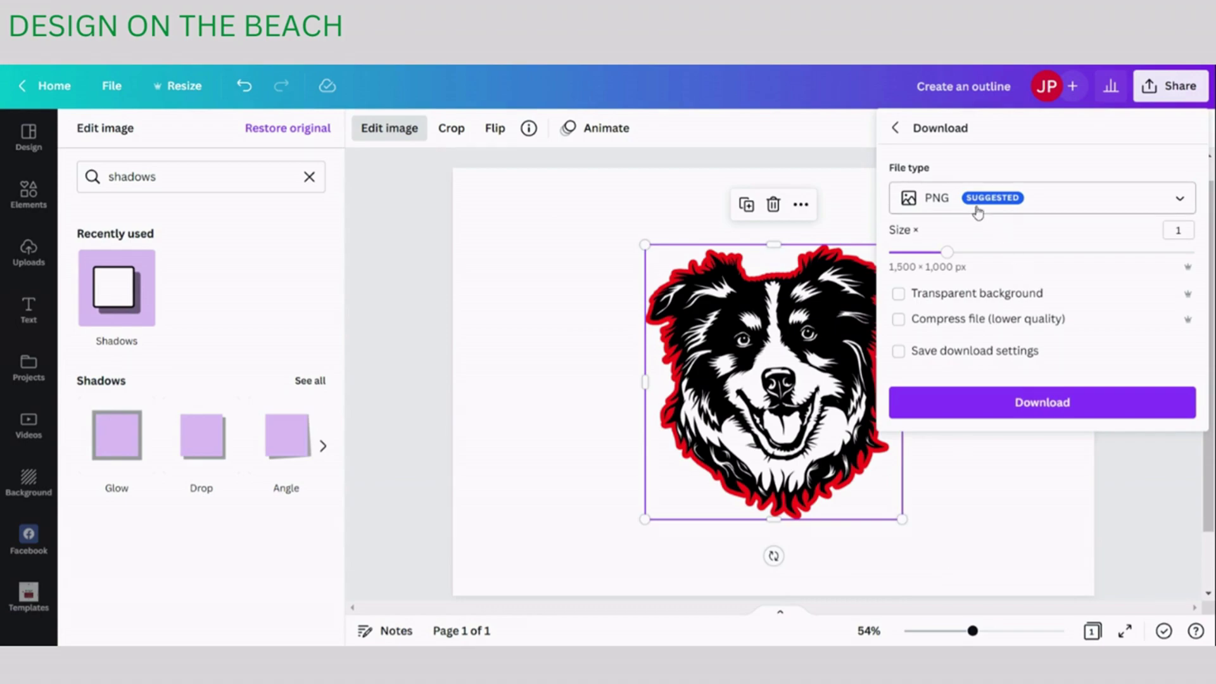
{"action": "left_click", "coordinate": [899, 295]}
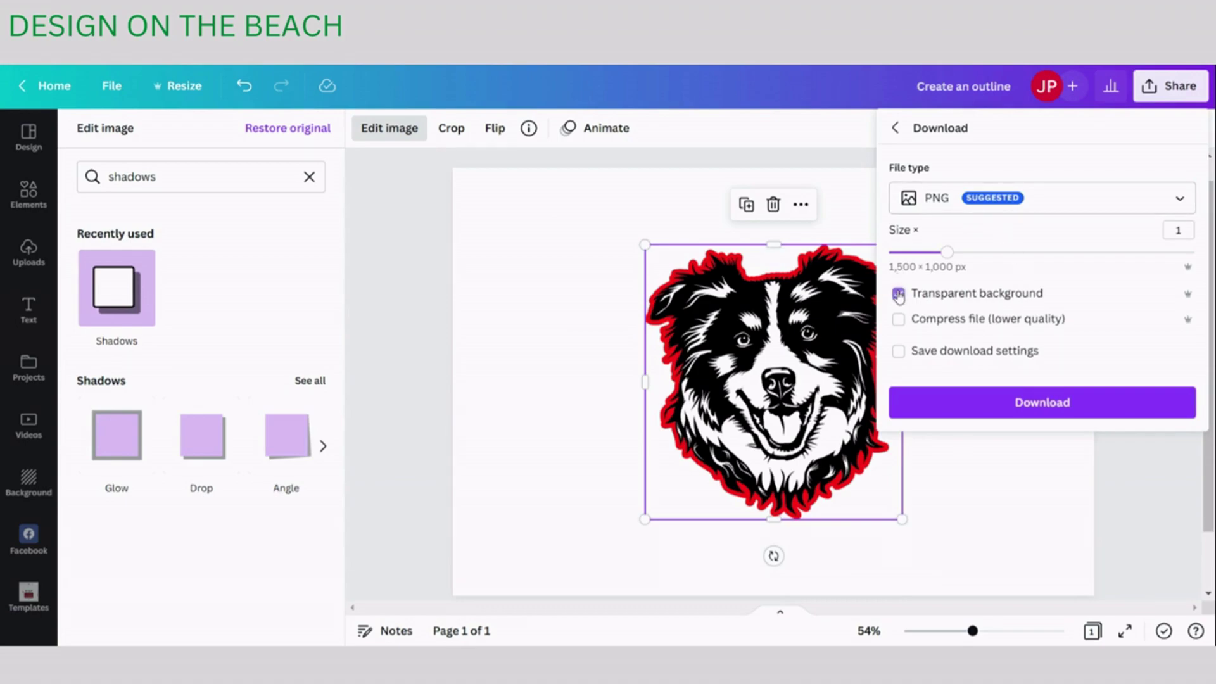
{"action": "left_click", "coordinate": [1109, 410]}
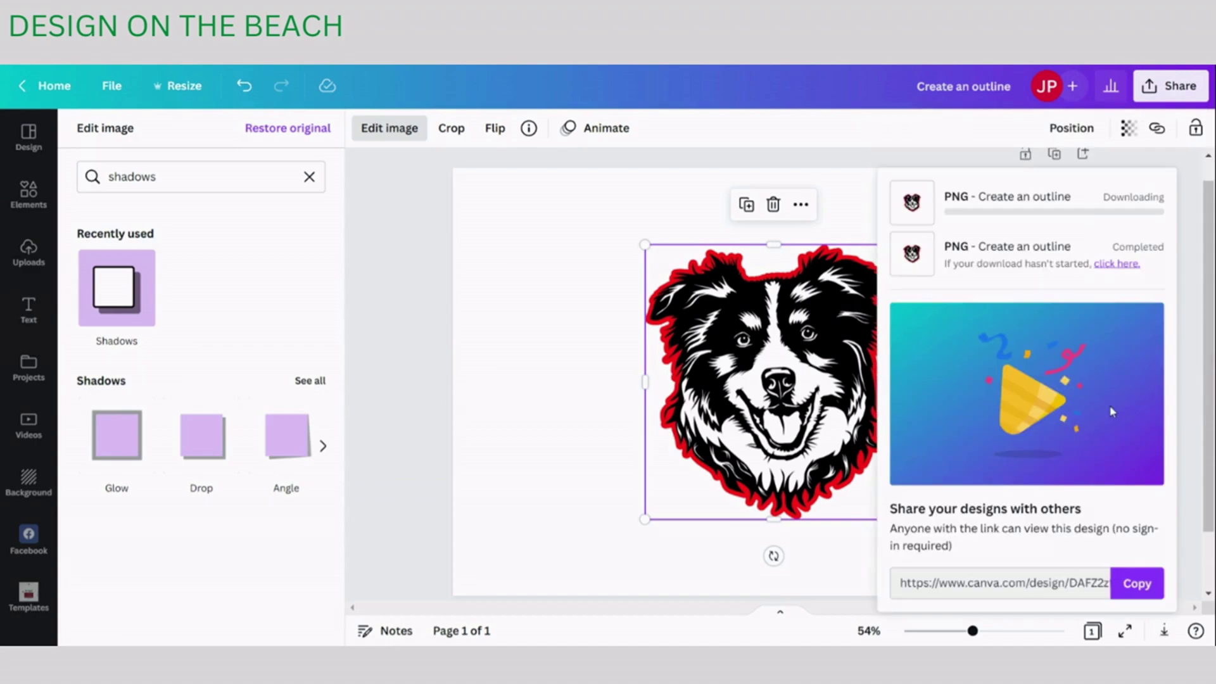